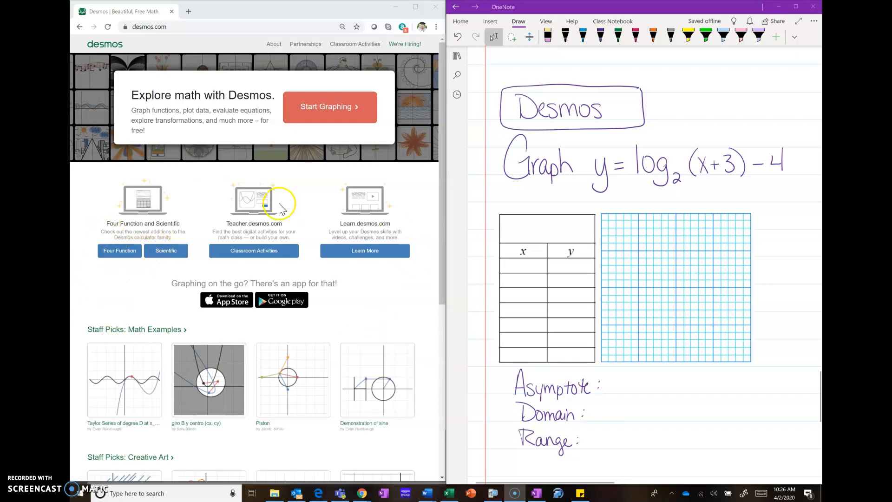
Open the Desmos graphing calculator and bring up the on-screen touch keyboard
click(338, 120)
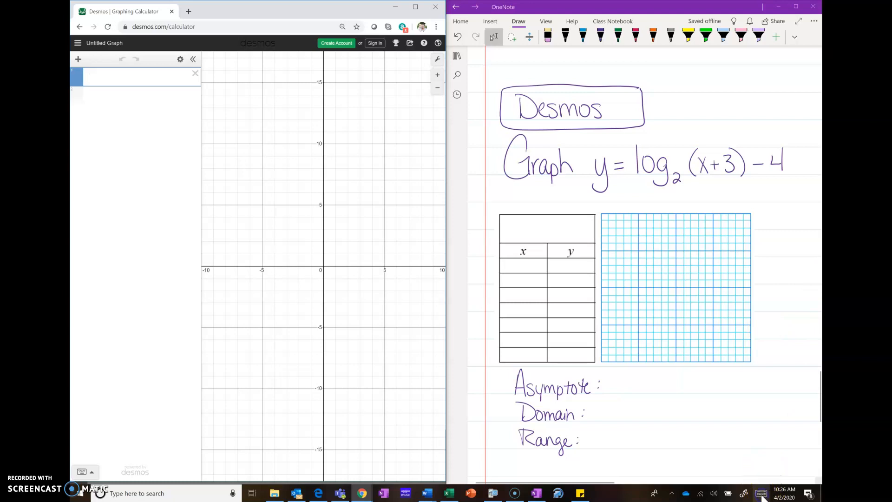
click(763, 494)
click(762, 493)
click(762, 492)
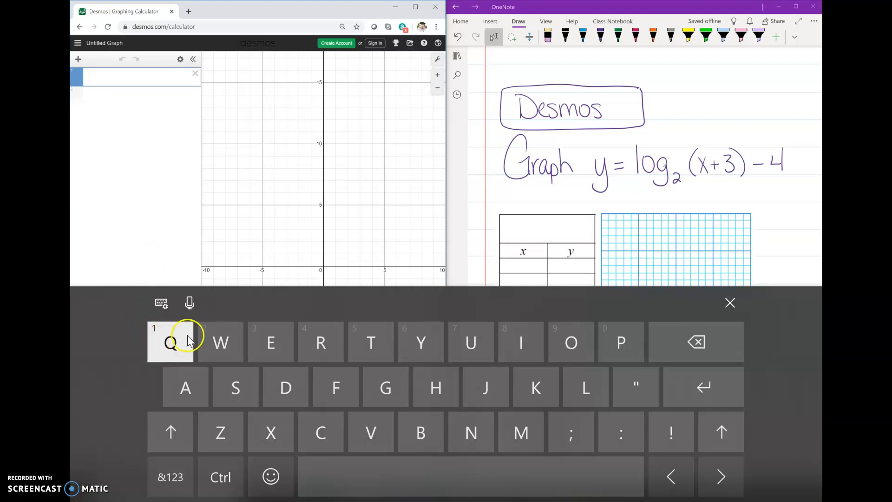
click(730, 303)
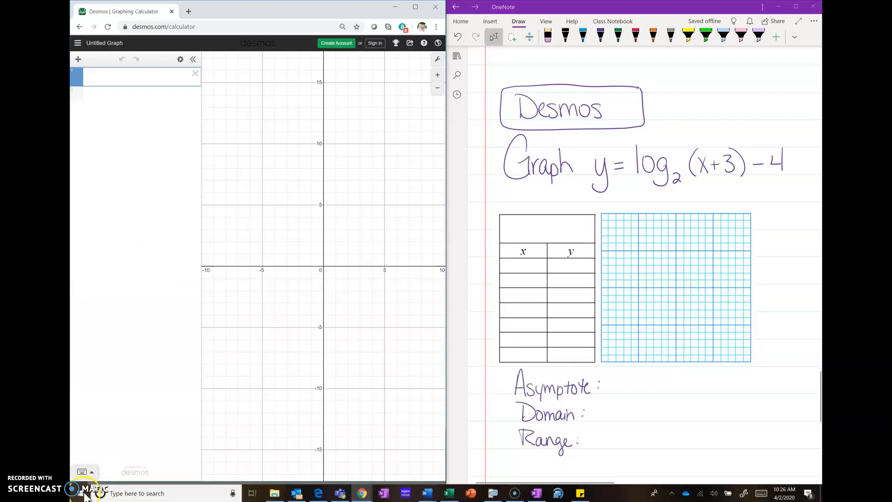
click(762, 494)
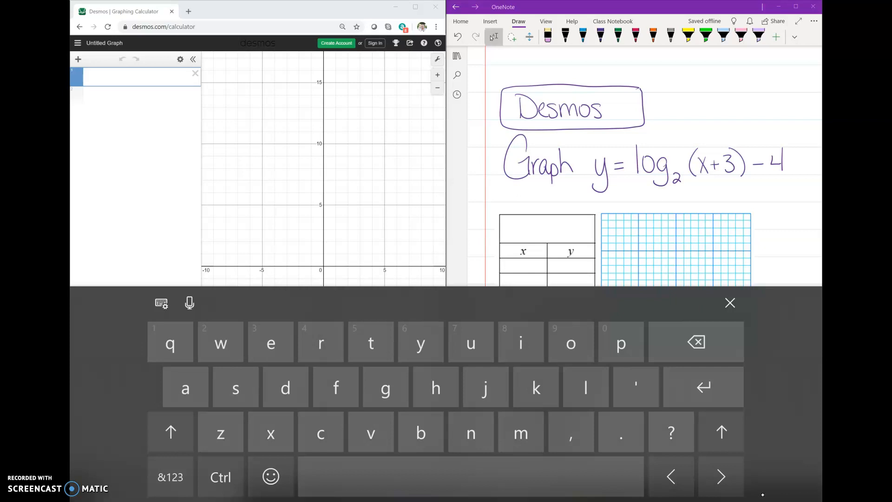
Begin the first expression with y = log
click(135, 76)
text(Y)
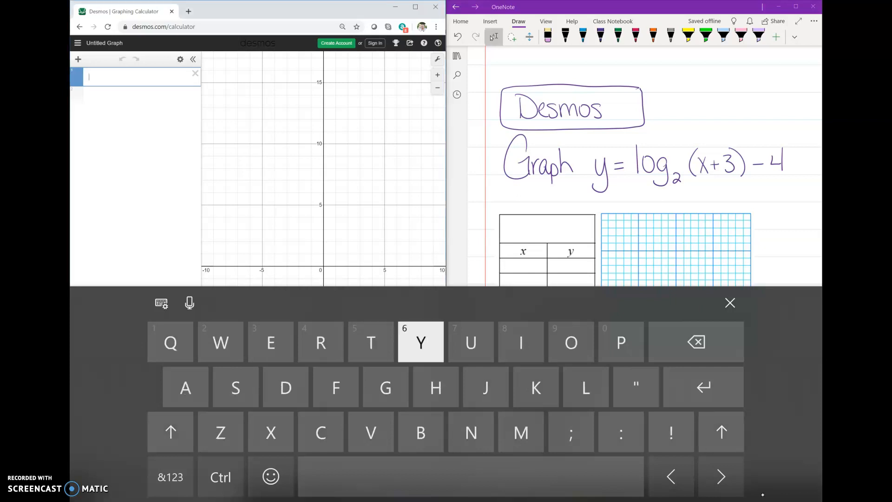
key(BackSpace)
text(y)
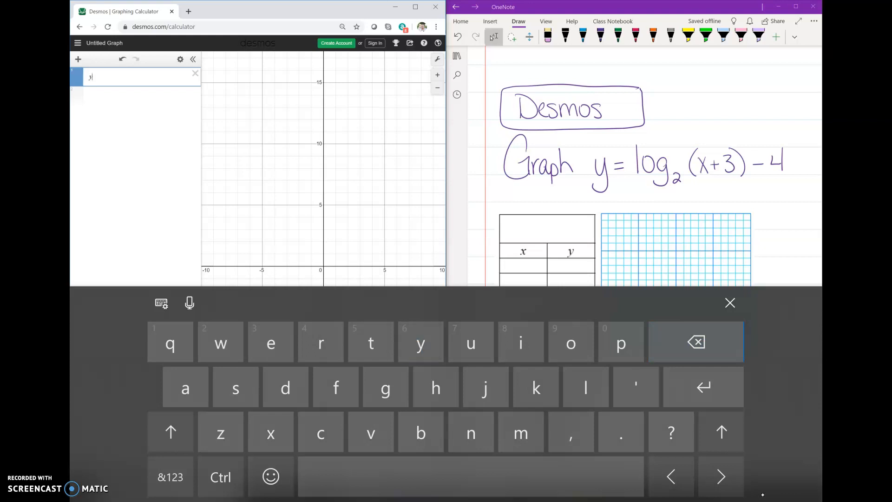
click(170, 477)
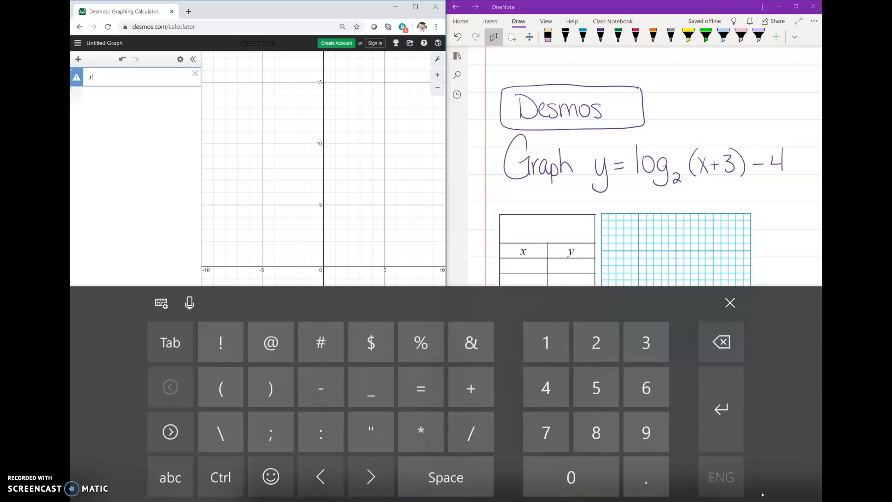
text(=)
click(170, 477)
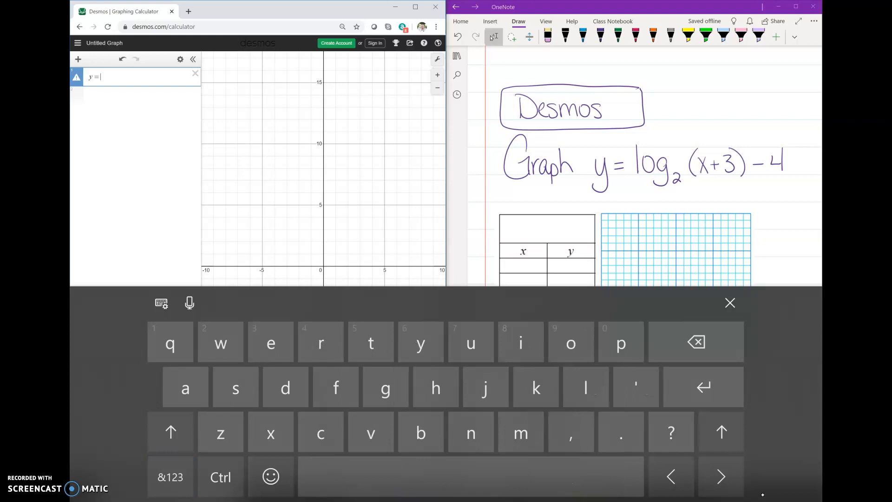
text(log)
Give the logarithm a base of 2 as a subscript
click(170, 477)
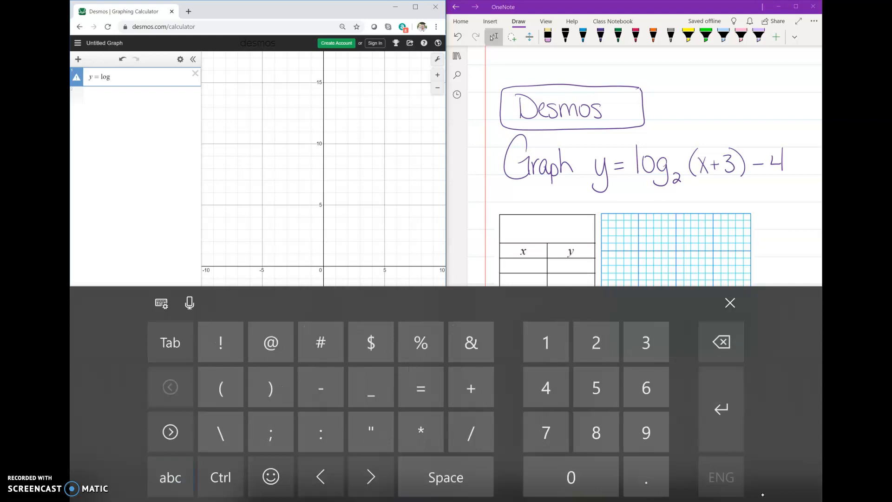
click(321, 387)
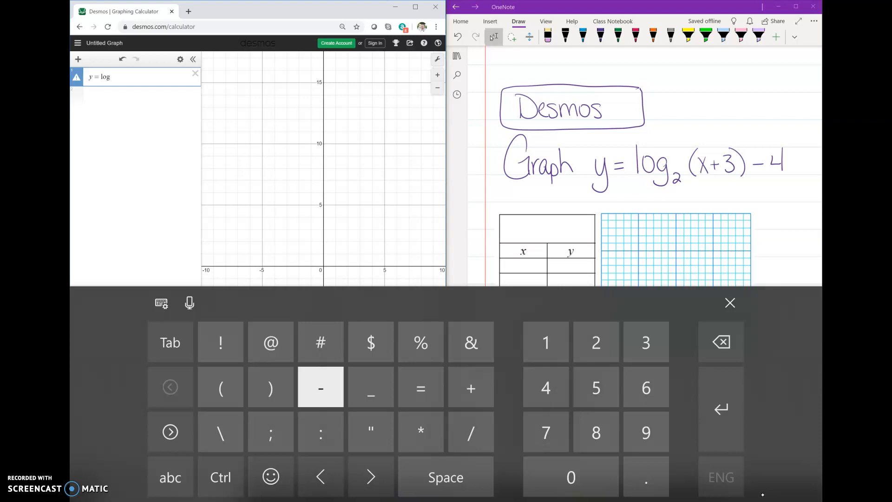
click(170, 477)
click(622, 342)
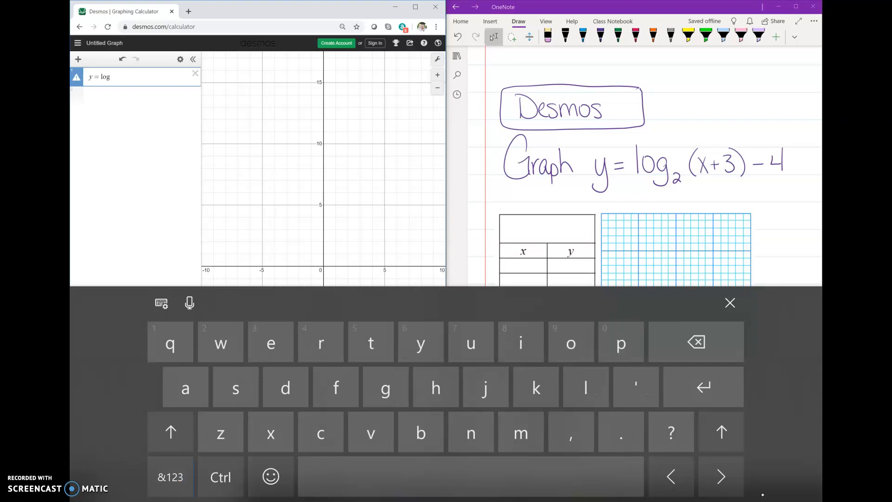
click(621, 341)
click(170, 477)
click(371, 388)
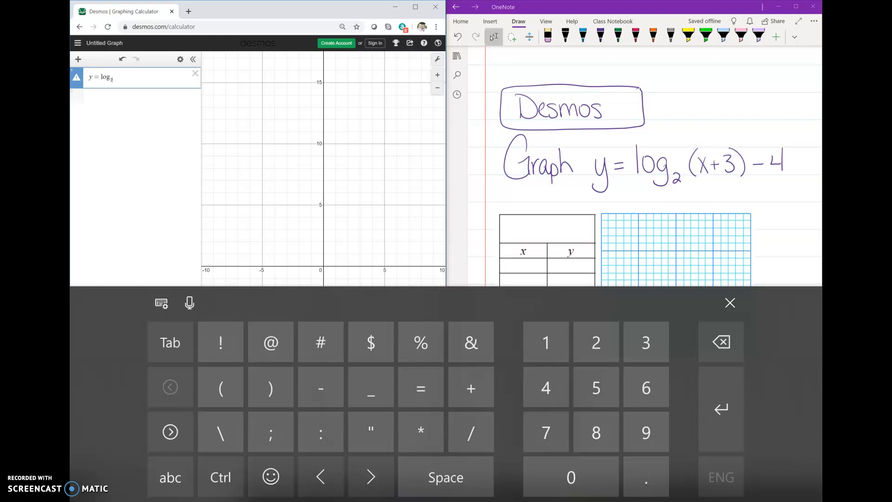
Leave the subscript and enter (x + 3) as the logarithm's argument
click(371, 477)
click(220, 387)
click(171, 477)
click(271, 433)
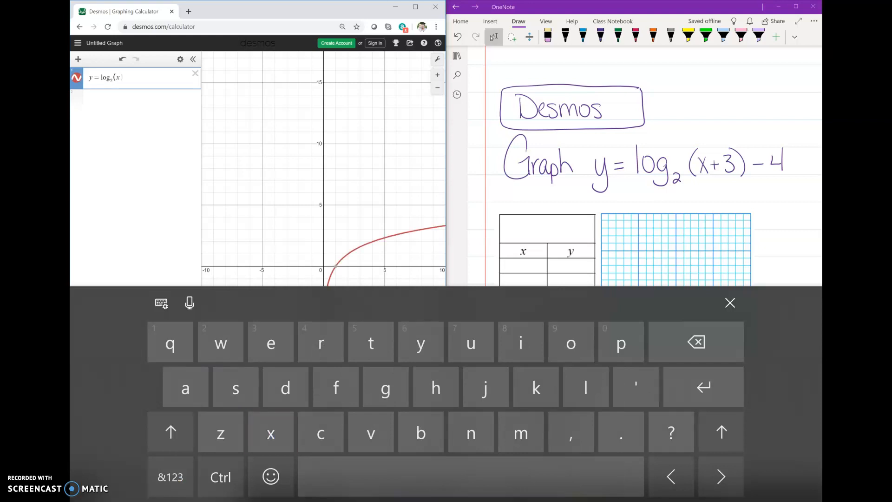
click(170, 477)
click(471, 388)
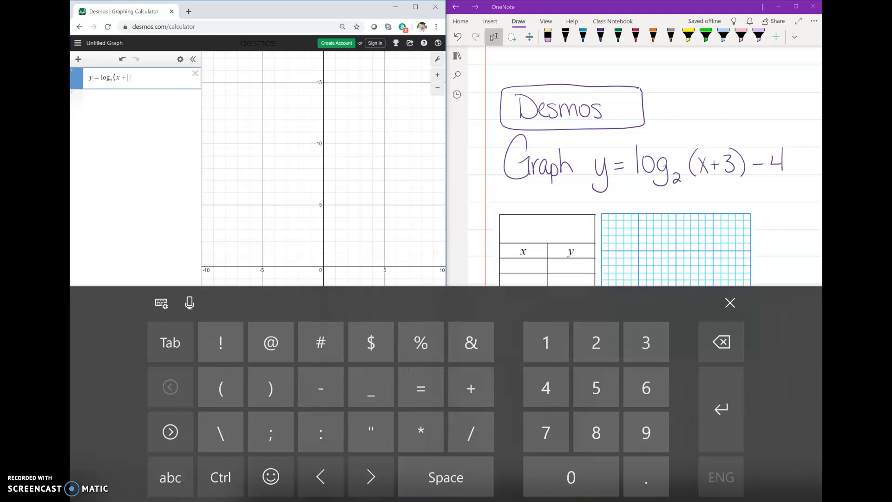
click(646, 342)
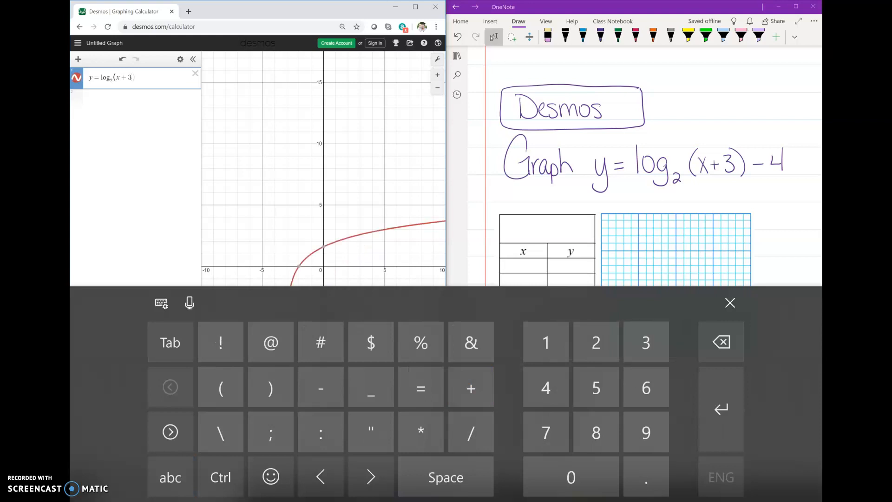
Complete the equation with - 4 outside the parentheses and close the on-screen keyboard
click(371, 477)
click(321, 388)
click(546, 388)
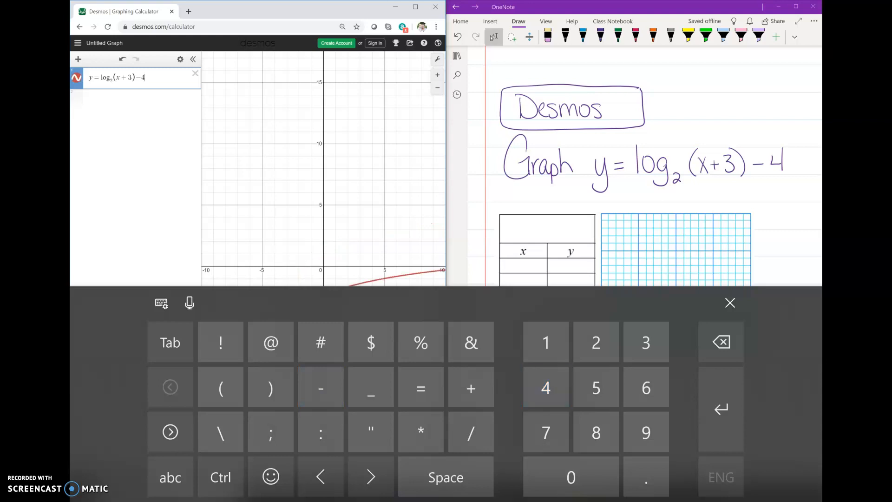
click(170, 478)
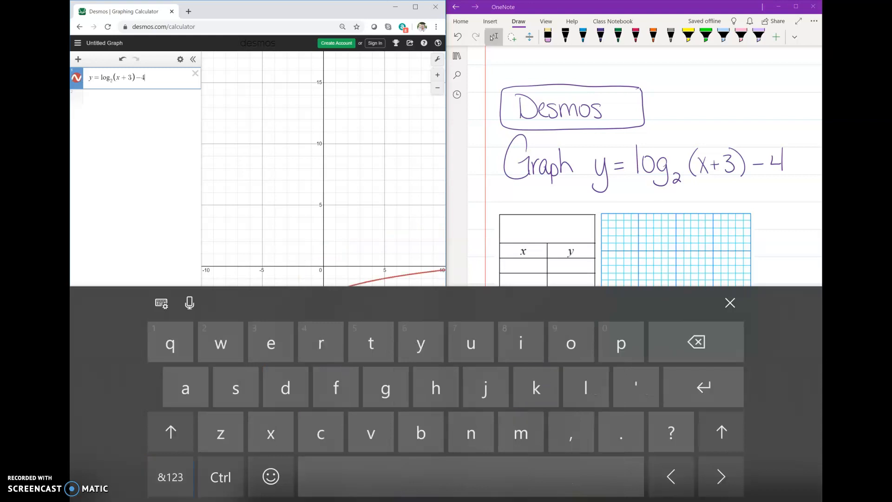
click(730, 303)
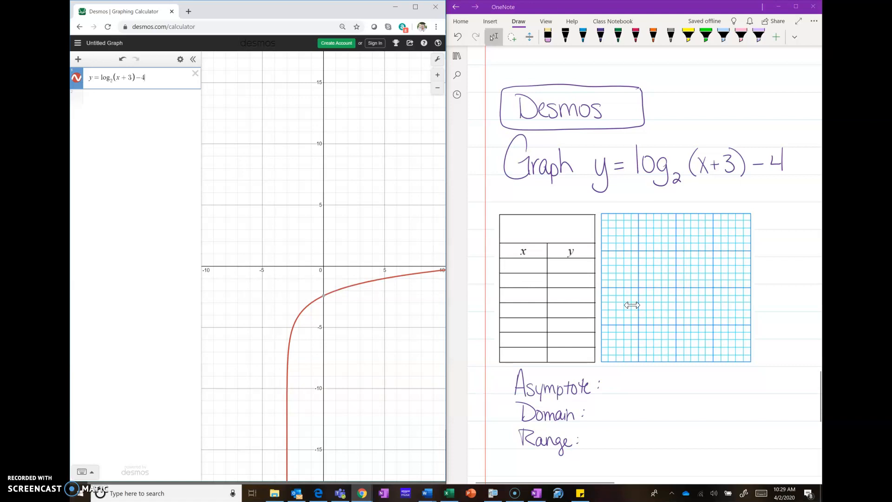
Switch to OneNote, highlight the +3 of the equation in yellow, and write x = -3 in purple as the asymptote
drag(354, 334, 332, 275)
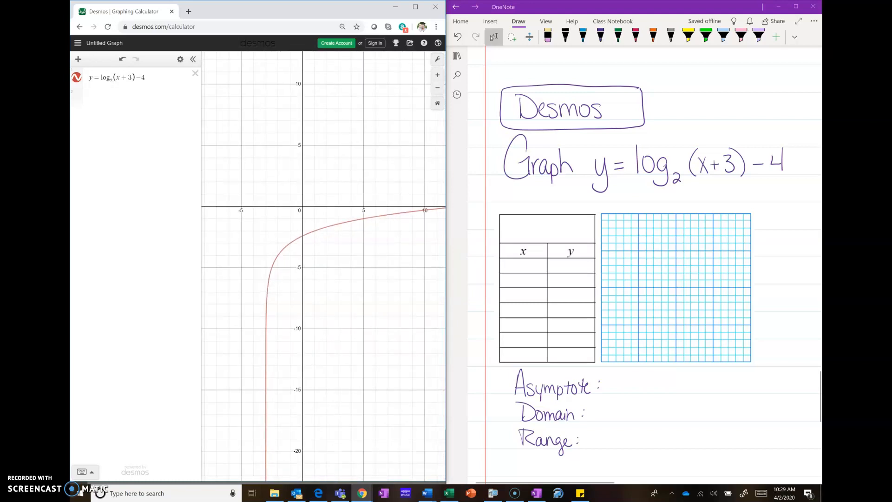
click(633, 305)
mouse_move(709, 158)
mouse_down()
mouse_move(729, 158)
mouse_move(722, 165)
mouse_up()
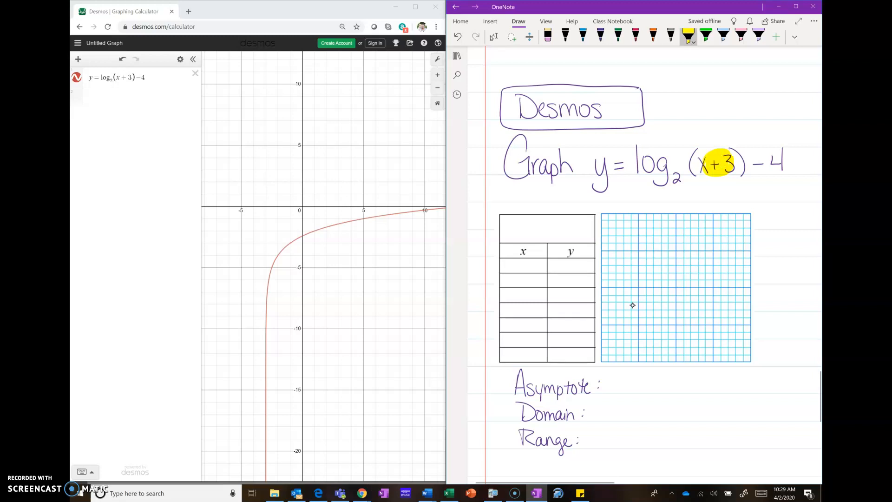
click(601, 36)
drag(616, 376, 624, 395)
mouse_move(622, 375)
mouse_down()
mouse_move(617, 394)
mouse_move(652, 383)
mouse_up()
drag(656, 379, 655, 396)
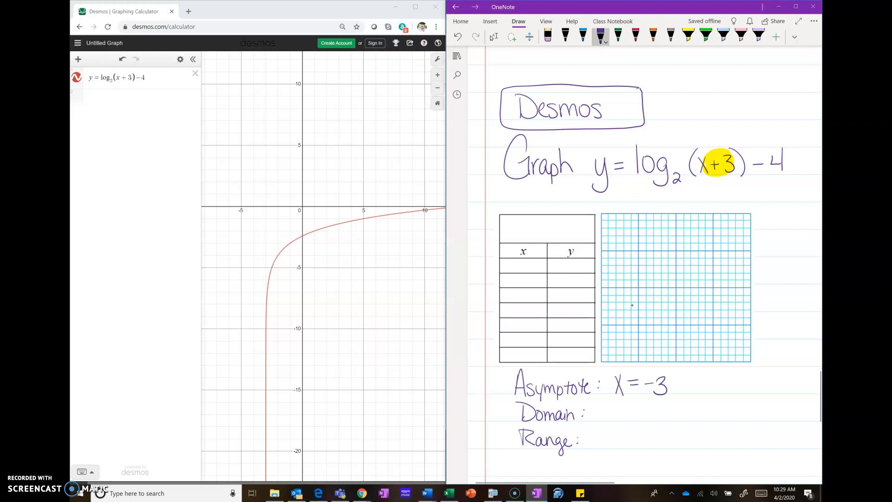
Draw black vertical and horizontal axes crossing at the centre of the blue grid
click(565, 36)
drag(676, 203, 678, 372)
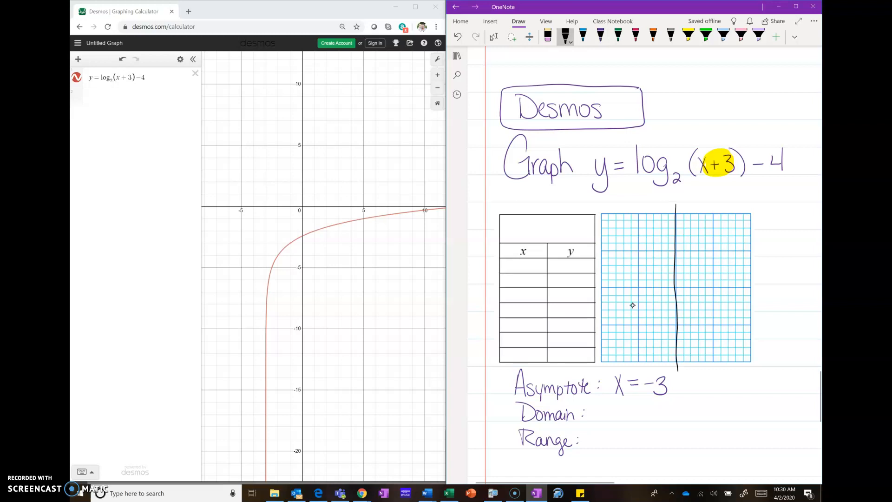
drag(589, 289, 767, 289)
Draw the vertical asymptote x = -3 as a purple dashed line on the grid
click(600, 36)
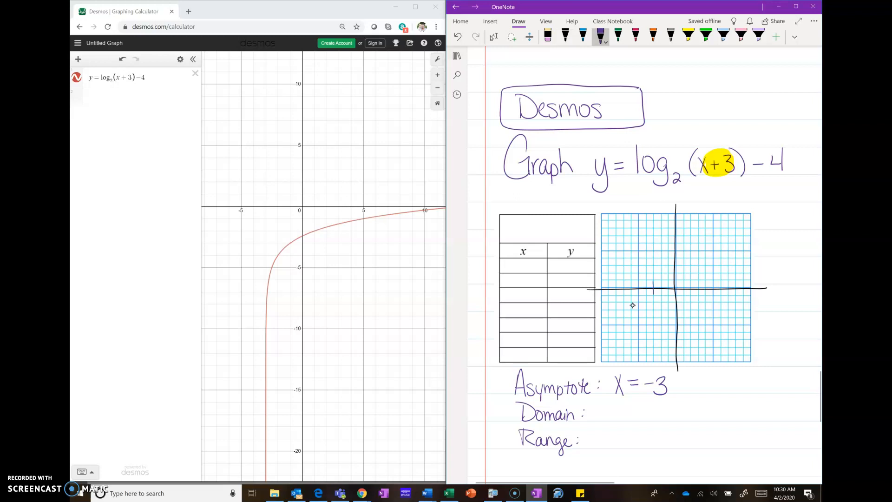
drag(654, 304, 654, 343)
drag(654, 351, 654, 365)
Link the Asymptote and Domain labels with a purple bracket and write x > -3 as the domain
click(600, 35)
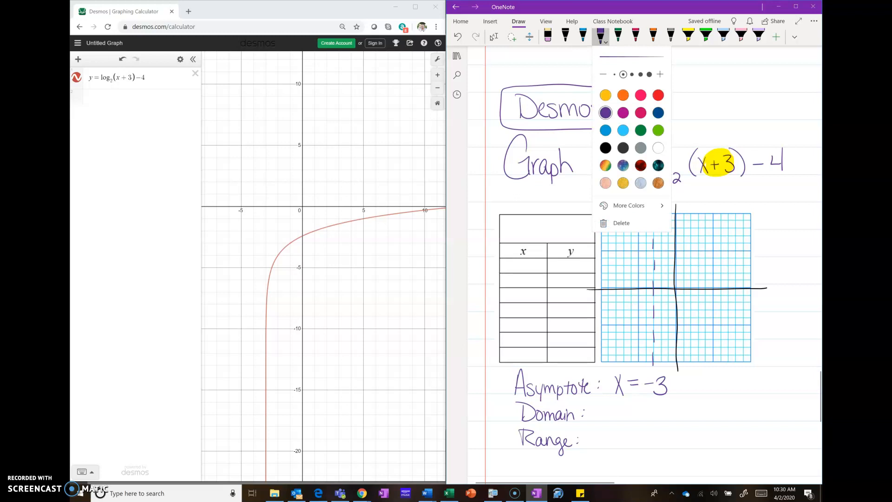
click(516, 380)
drag(516, 381, 514, 416)
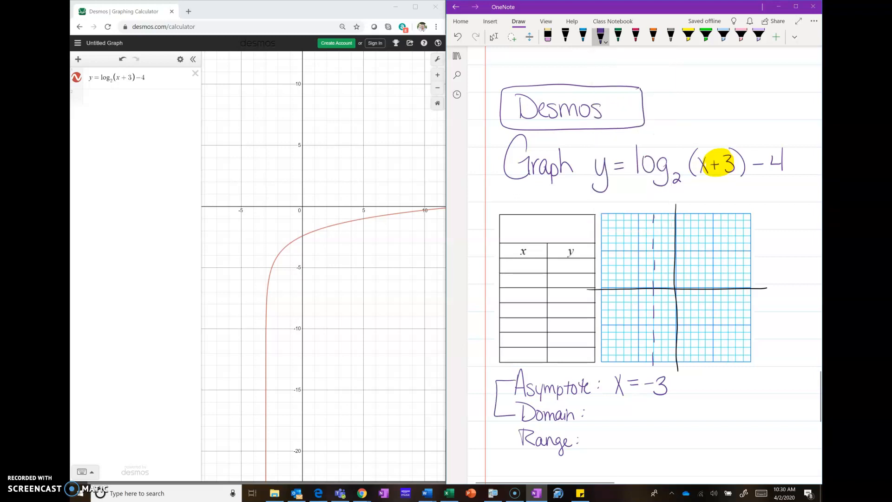
drag(601, 404, 601, 422)
mouse_move(618, 403)
mouse_down()
mouse_move(629, 409)
mouse_move(621, 414)
mouse_move(648, 408)
mouse_move(660, 418)
mouse_move(650, 424)
mouse_up()
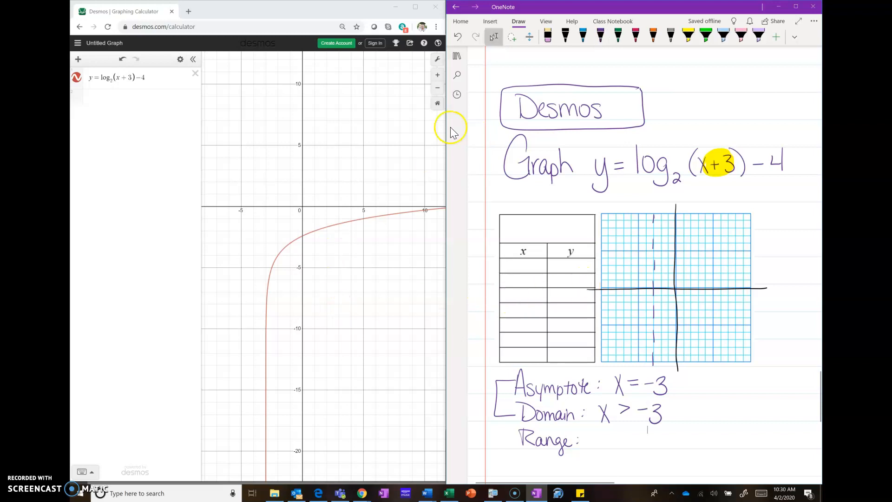
Convert the Desmos equation to a table and handwrite the points (-2, -4), (-1, -3) and (1, -2) in the OneNote table
click(180, 61)
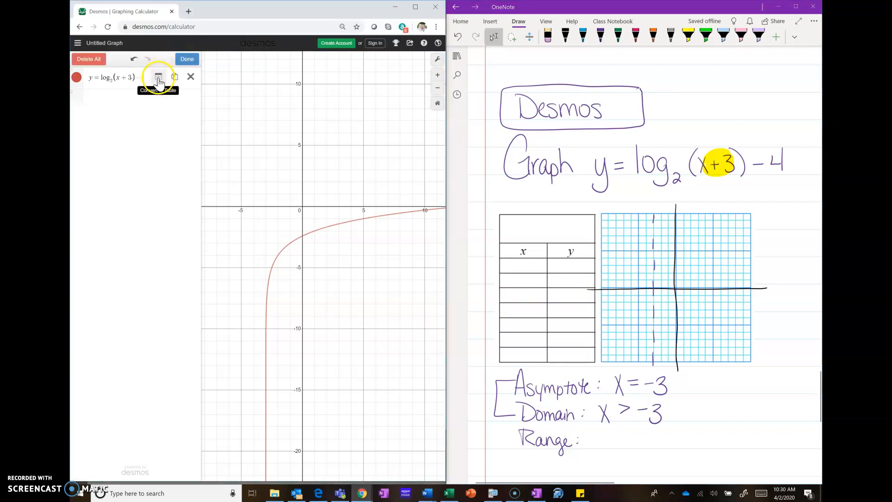
click(158, 78)
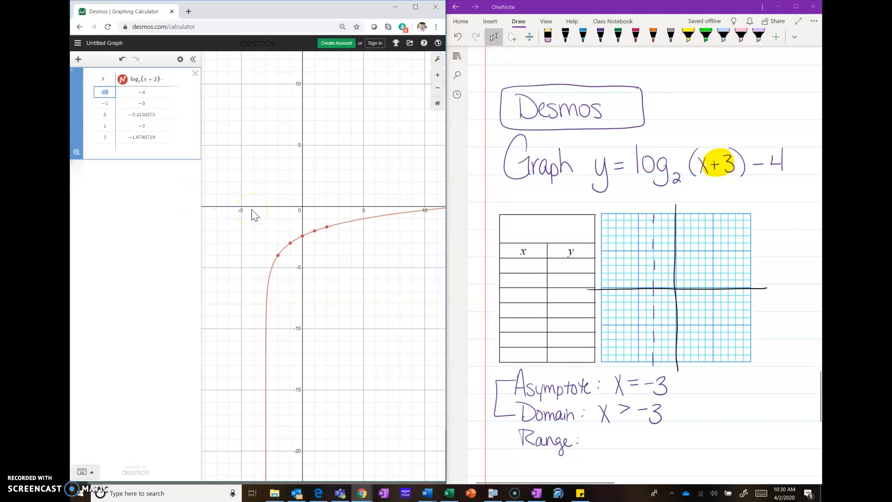
drag(507, 267, 561, 266)
drag(513, 282, 520, 281)
mouse_move(523, 280)
mouse_down()
mouse_move(570, 287)
mouse_move(578, 302)
mouse_up()
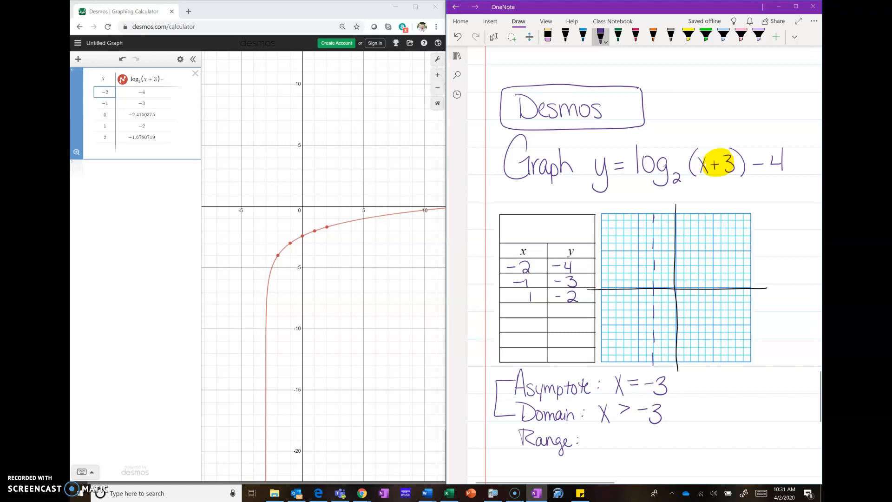
Extend the Desmos table with consecutive x-values from 3 to 25
drag(113, 92, 90, 91)
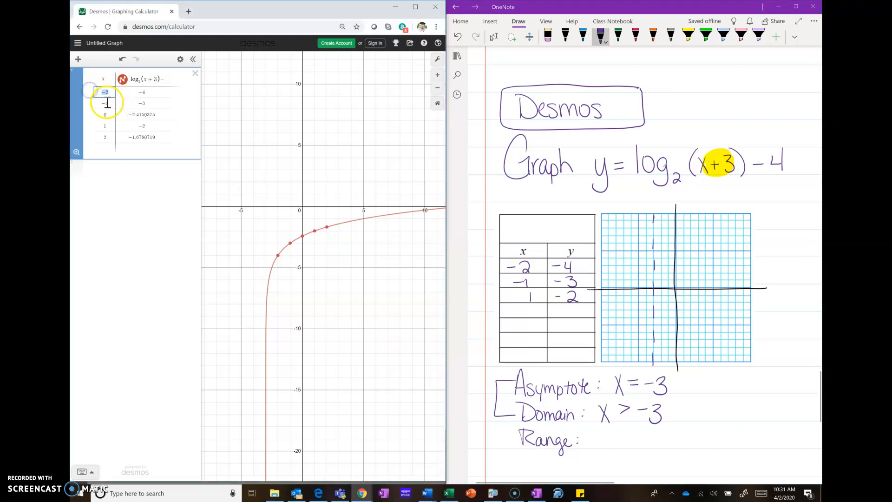
click(105, 148)
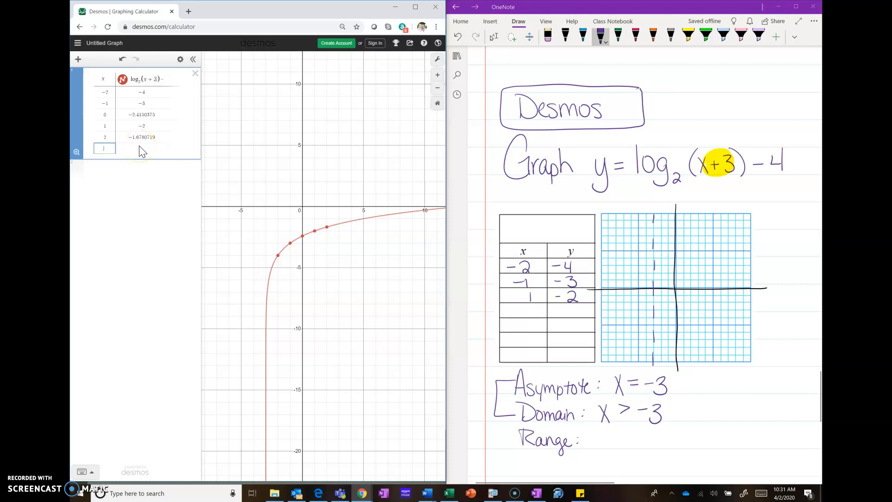
text(3)
key(Return)
text(5)
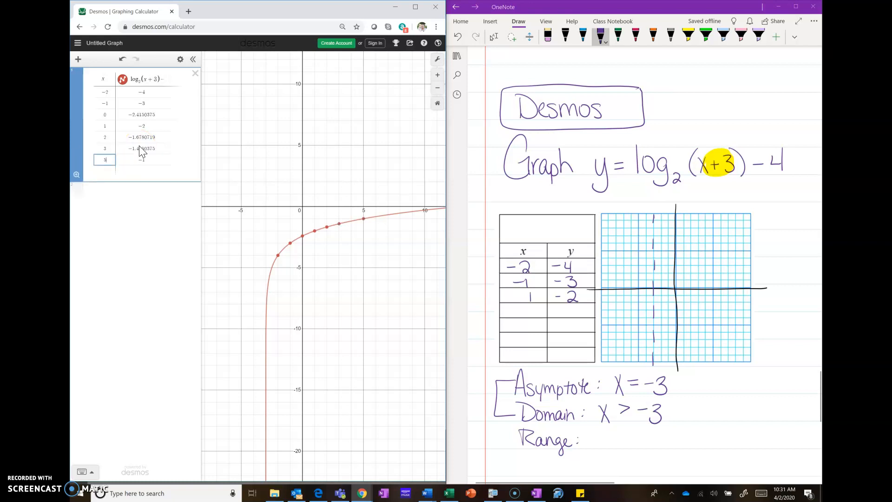
text(4)
key(Return)
key(Return)
key(Return)
key(Return)
key(Return)
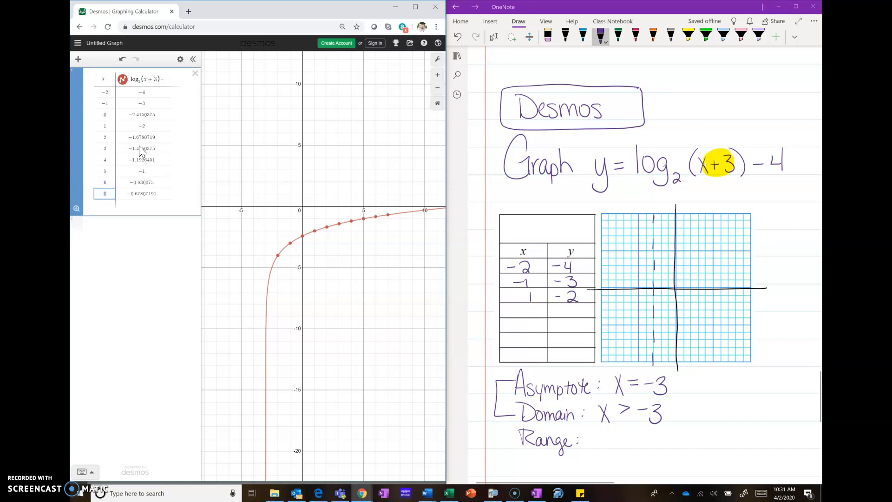
key(Return)
key(Return)
key(Return)
key(Return)
key(Return)
key(Return)
key(Return)
key(Return)
key(Return)
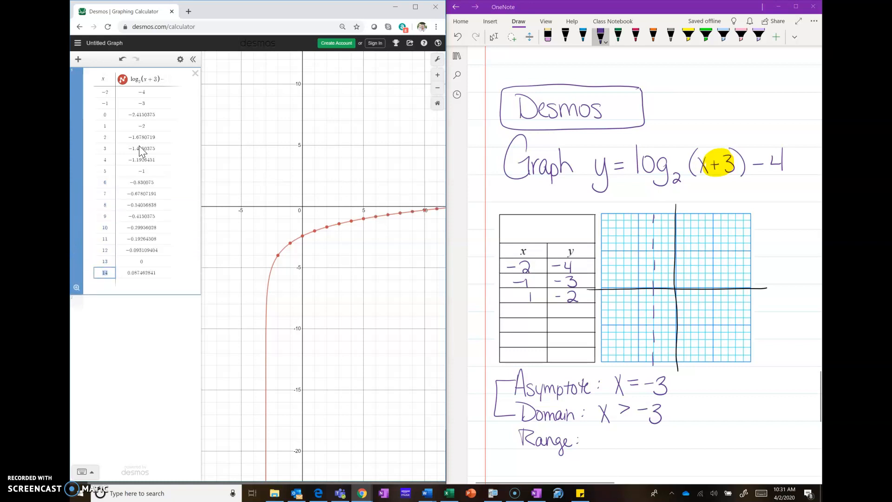
key(Return)
key(Return)
key(Return)
key(Return)
key(Return)
key(Return)
key(Return)
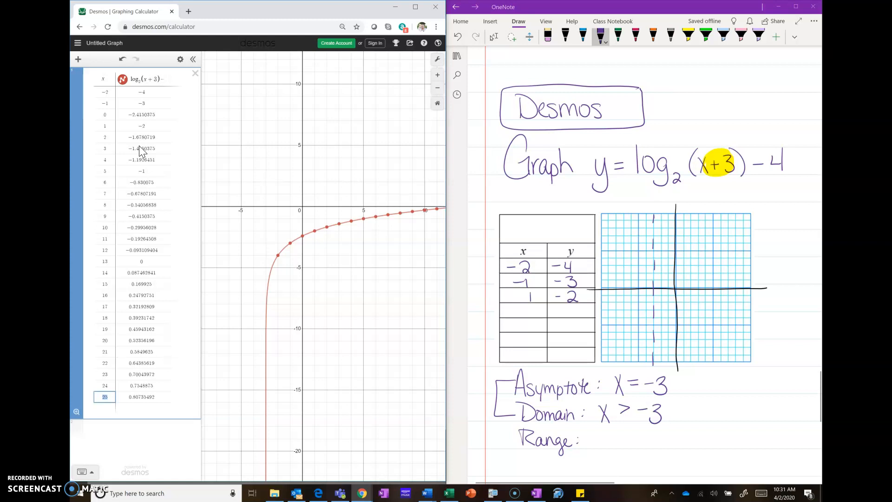
Replace the last x-value in the Desmos table with -2.5 and start a new row
text(-)
text(2)
text(.)
text(5)
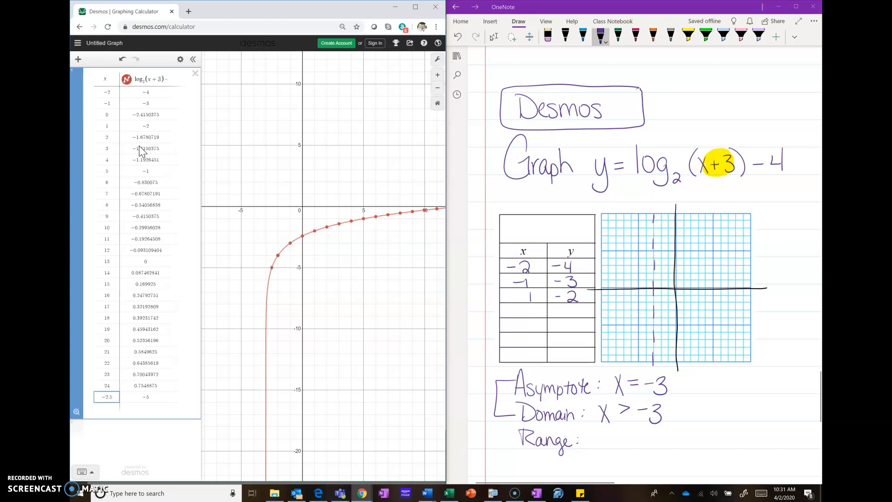
key(Return)
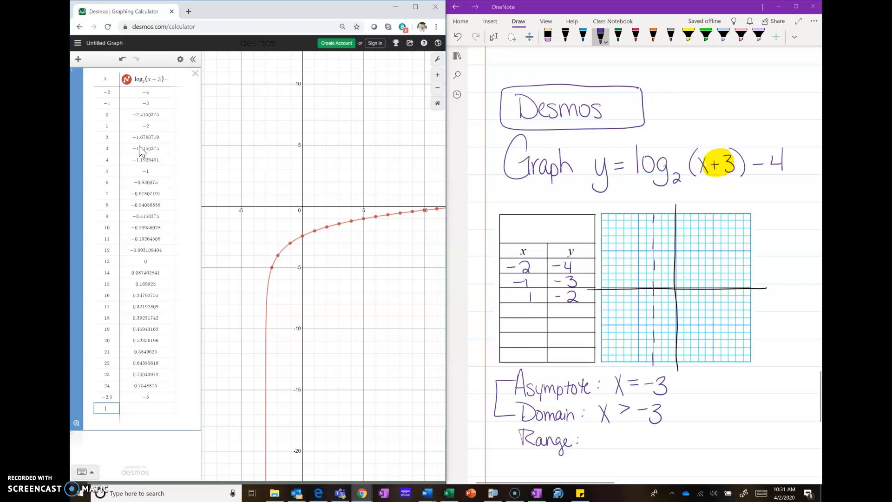
Draw the arrow-ended curve through (-2.5, -5), (-2, -4), (-1, -3) and (1, -2) on the OneNote grid, and write all ℝ as the range
click(662, 317)
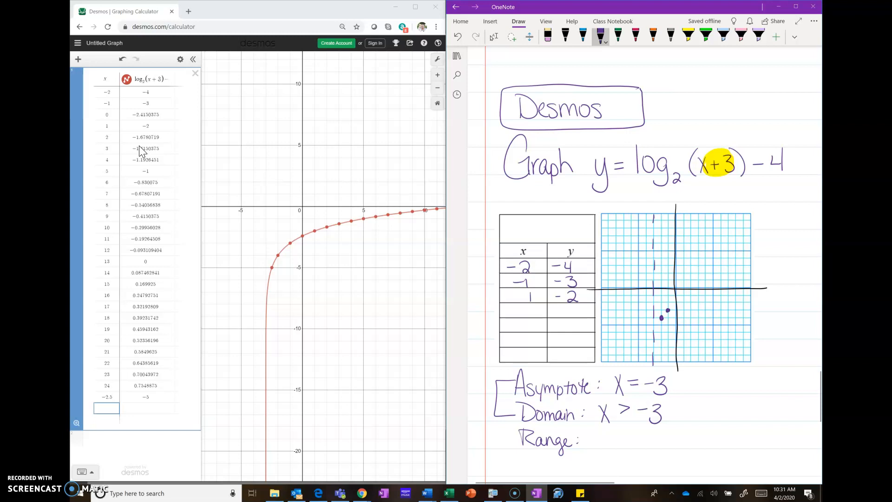
click(684, 302)
drag(706, 295, 746, 290)
drag(418, 232, 389, 225)
drag(260, 256, 414, 161)
drag(661, 319, 662, 353)
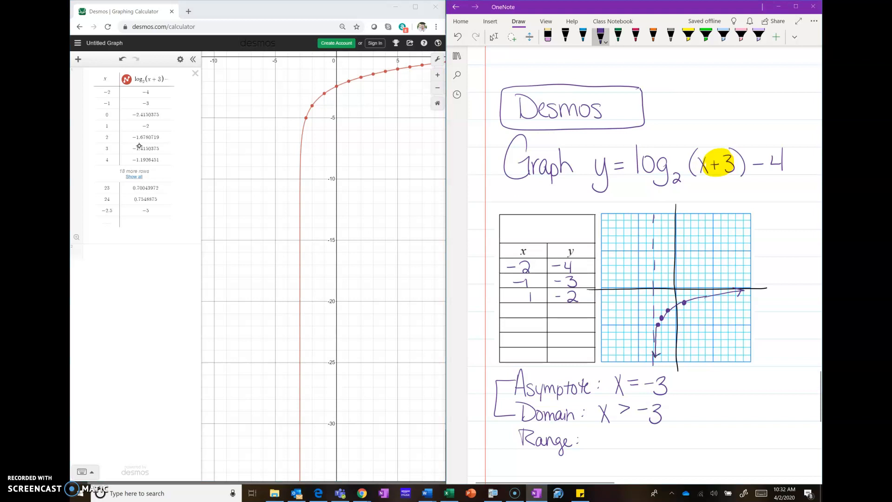
mouse_move(597, 436)
mouse_down()
mouse_move(598, 454)
mouse_move(644, 437)
mouse_move(646, 448)
mouse_up()
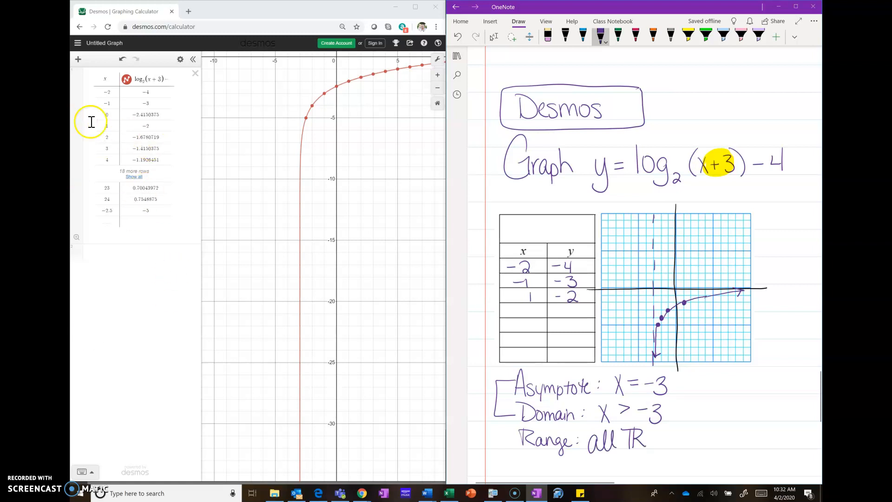
Delete the table of log values from the Desmos expression list and activate the empty first expression
click(195, 74)
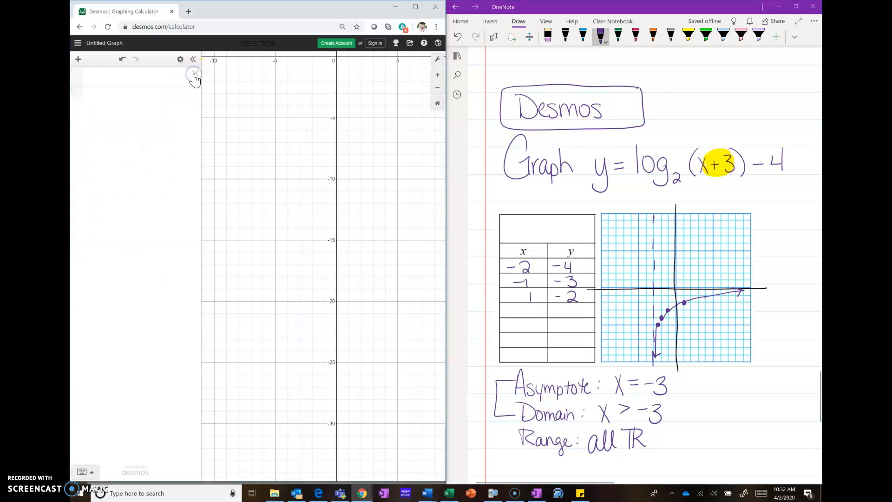
click(195, 79)
click(95, 77)
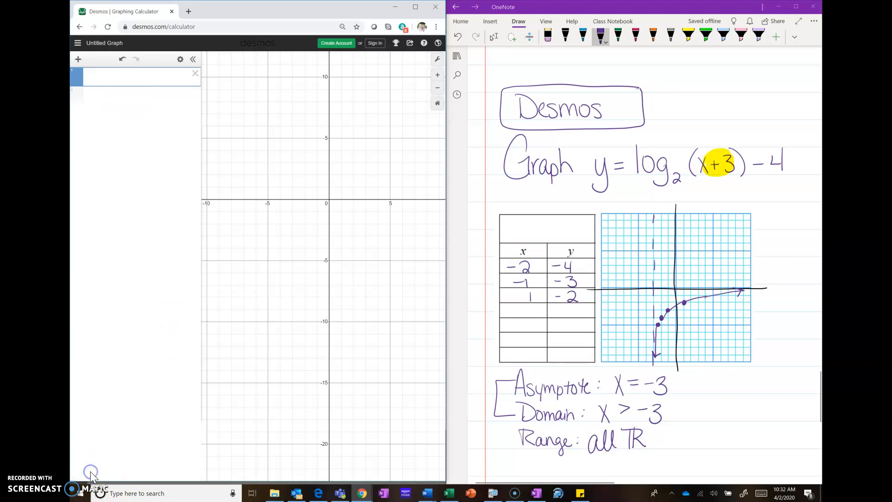
Enter y = log₂(x+3) − 4 as the first expression, using the log-with-base function from the miscellaneous functions
click(92, 474)
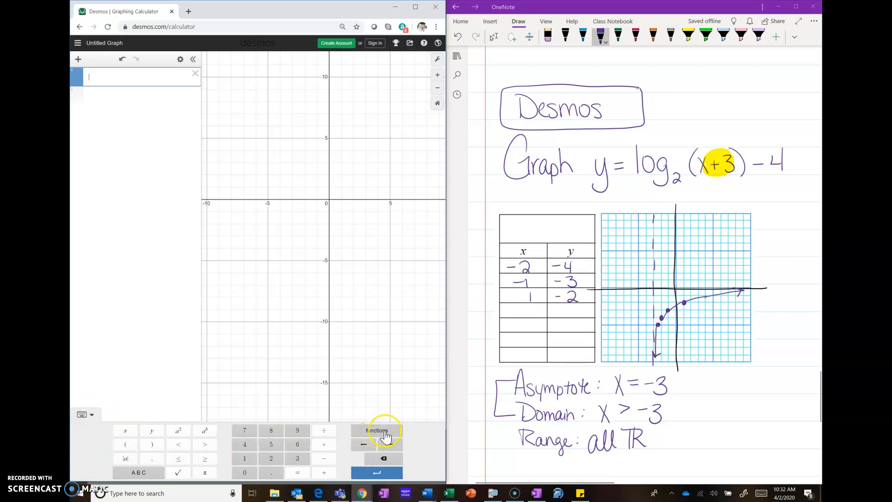
click(379, 432)
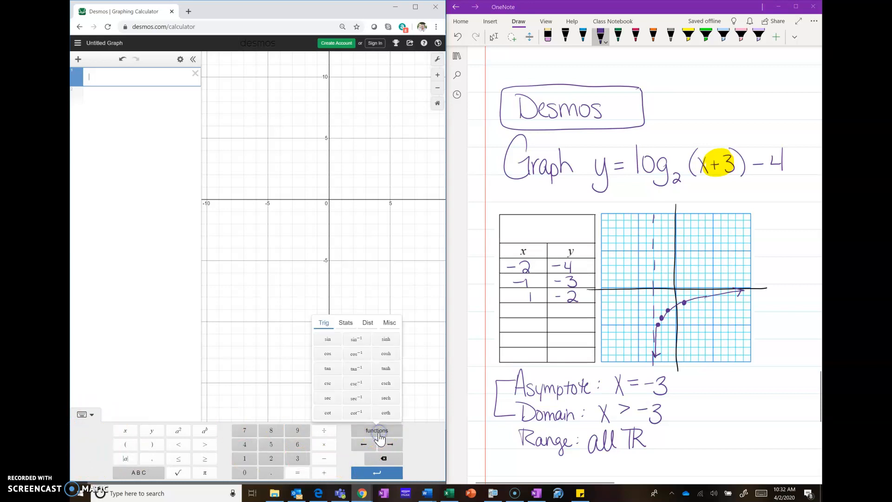
click(347, 323)
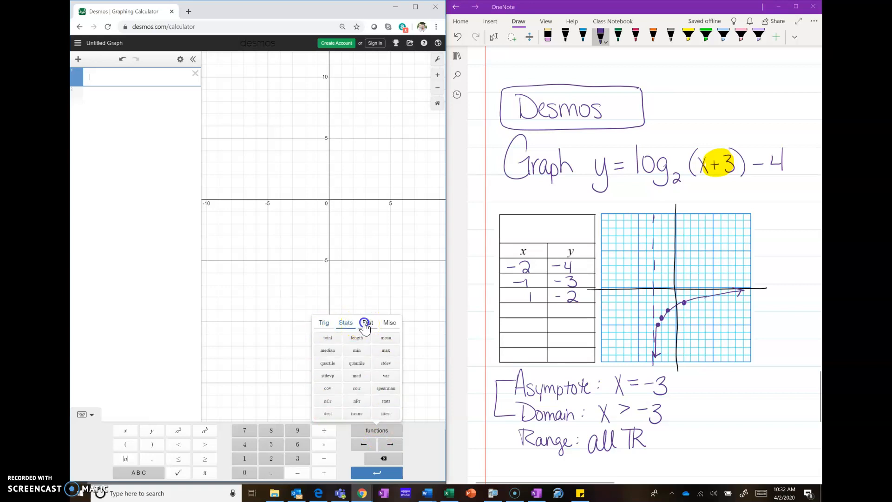
click(364, 324)
click(392, 324)
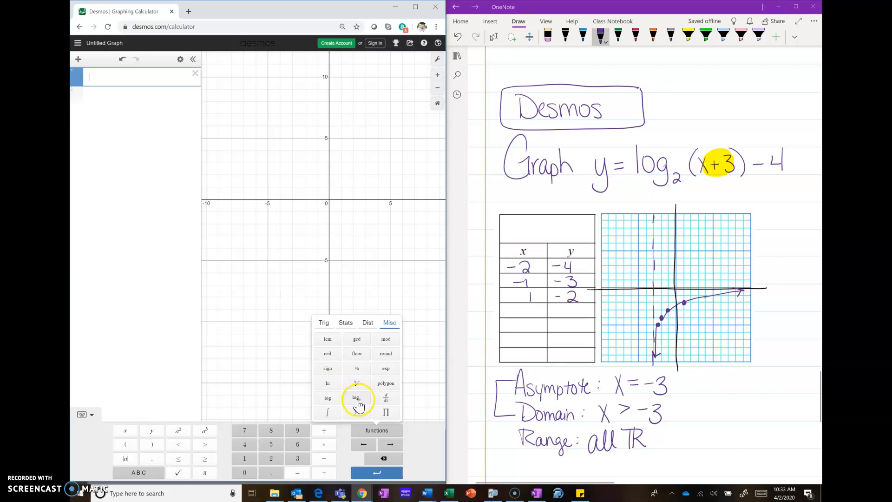
text(y=)
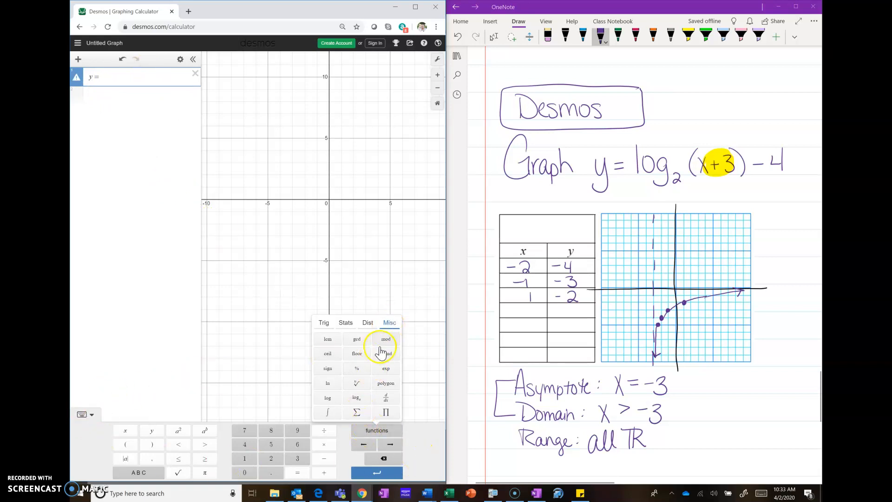
click(361, 400)
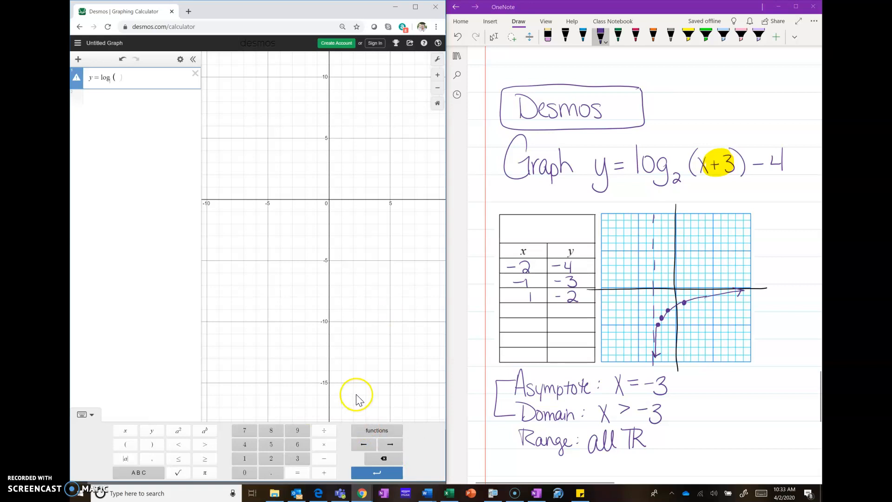
text(4)
text((x)
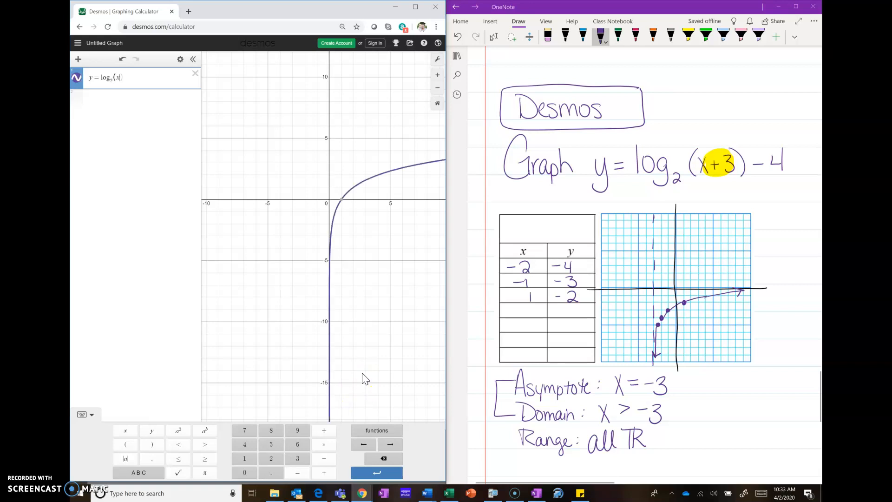
text(+3)
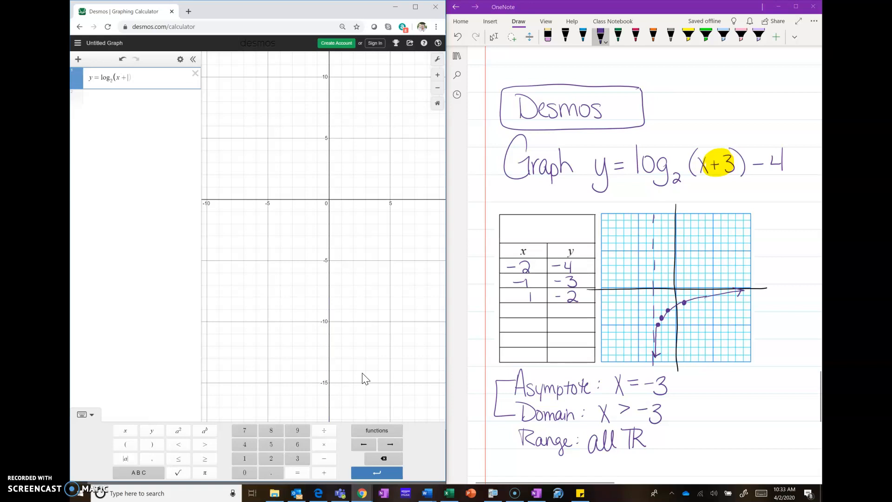
text()-4)
click(85, 414)
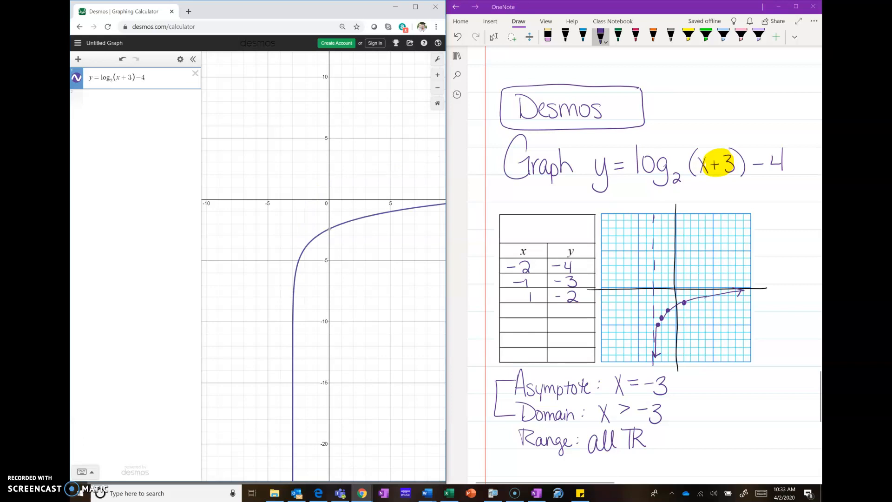
Graph the horizontal line y = 2 as a second expression
click(94, 99)
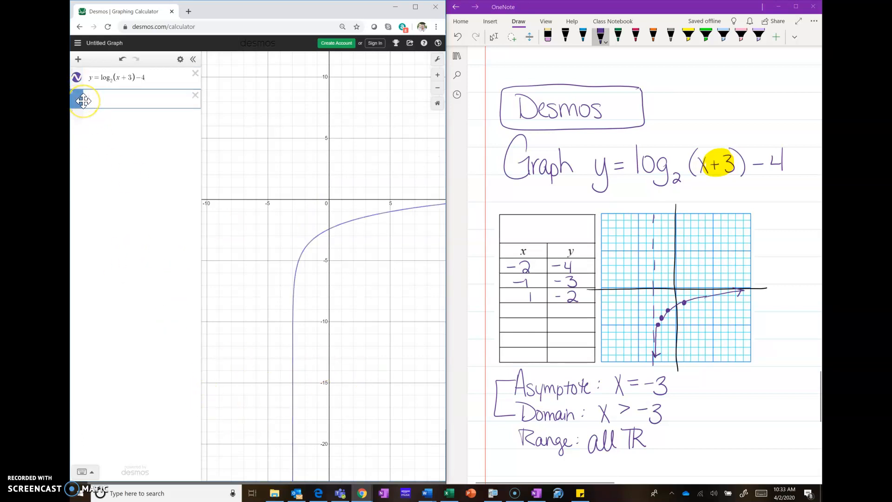
text(y = 2)
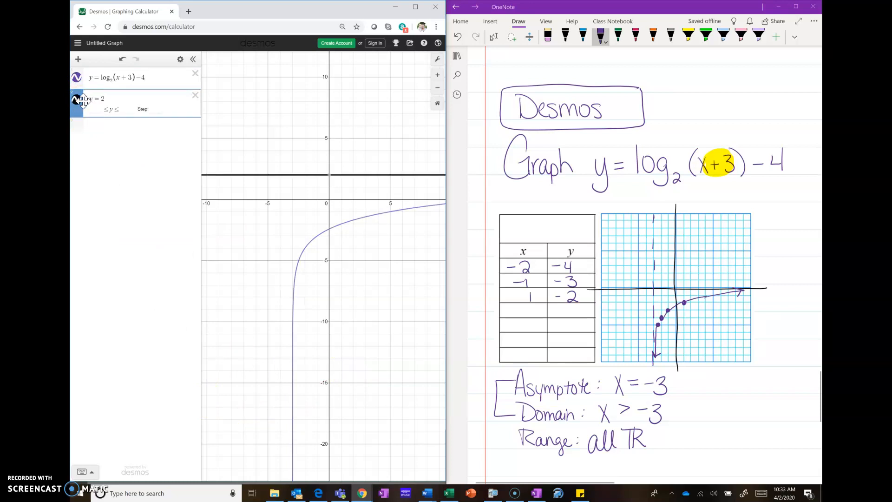
Graph the vertical line x = -3 as a new expression and delete the y = 2 expression
click(114, 124)
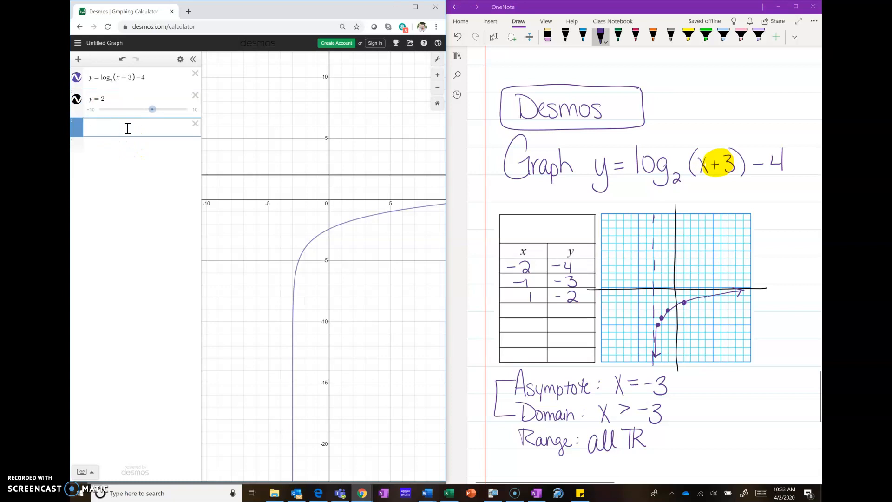
text(x=-3)
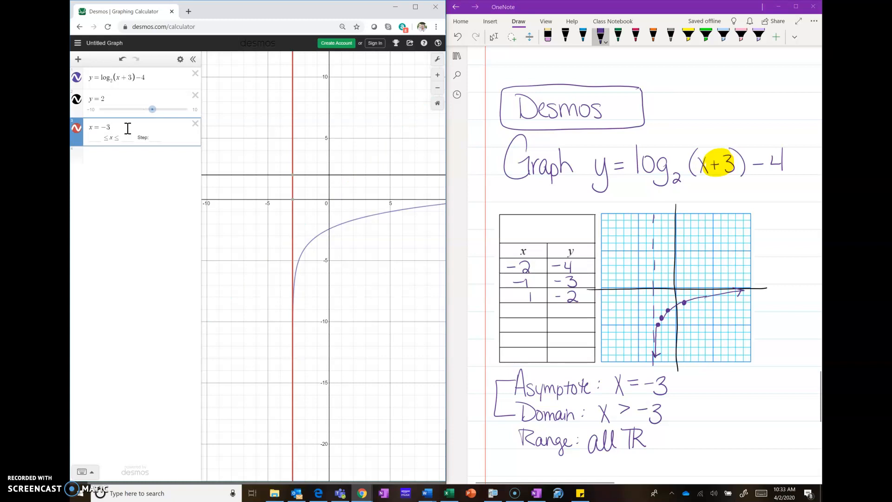
click(195, 96)
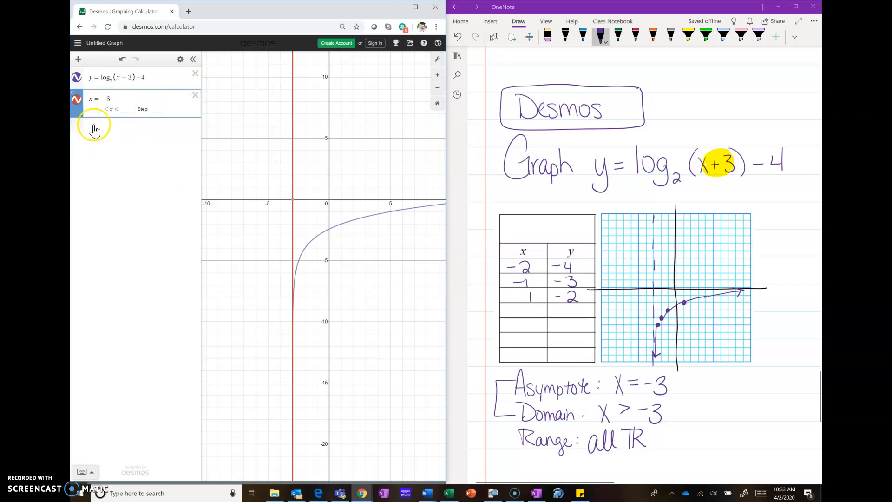
click(77, 100)
click(77, 100)
click(76, 100)
click(77, 100)
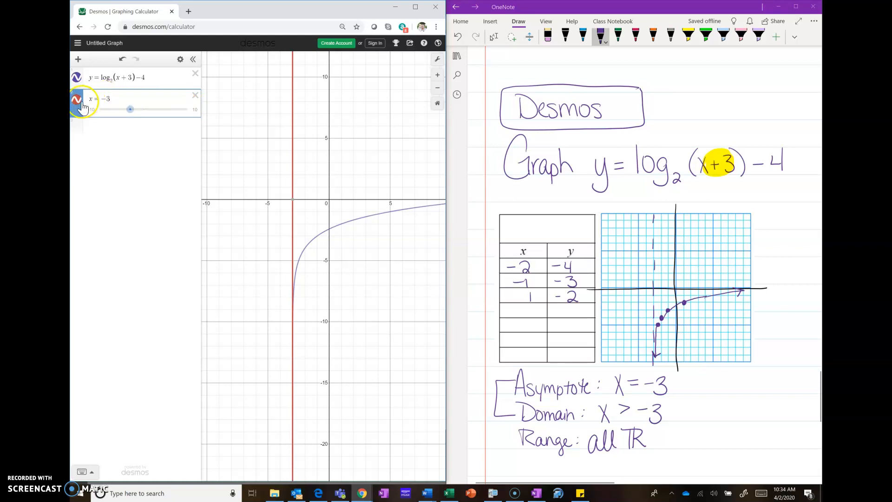
right_click(77, 102)
click(76, 102)
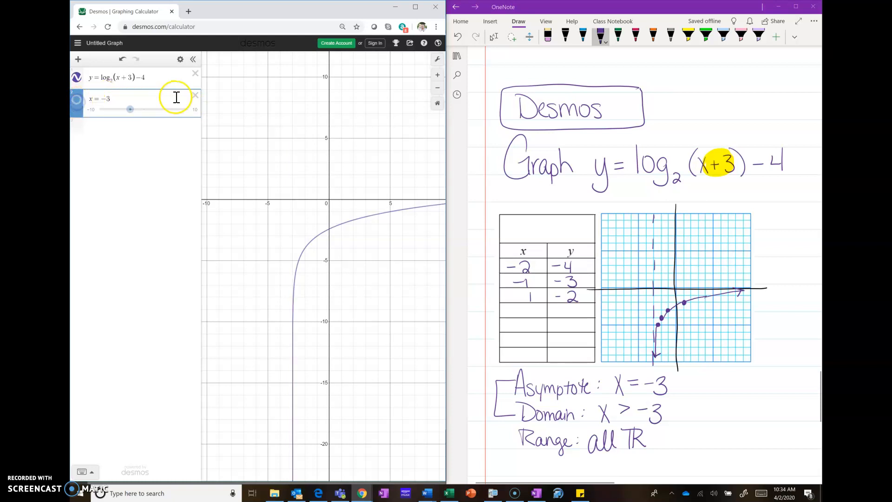
click(166, 129)
click(147, 99)
right_click(148, 99)
click(147, 99)
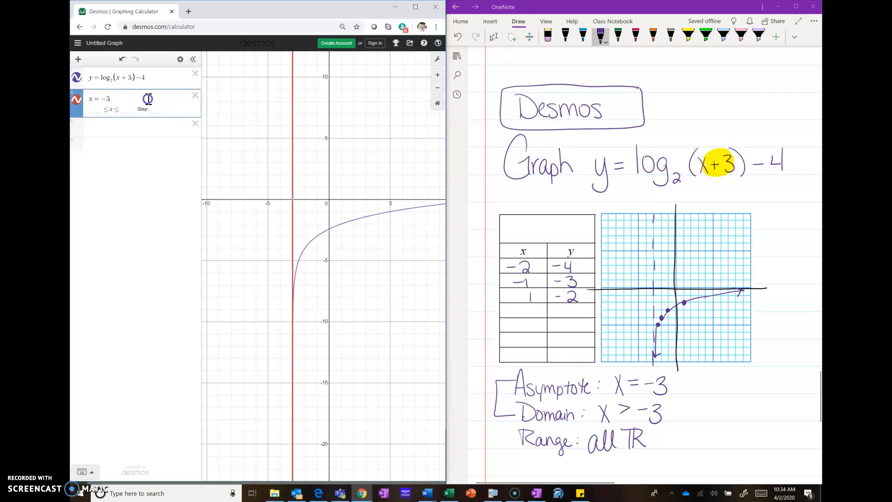
Change the line style of x = -3 to dashed
click(185, 64)
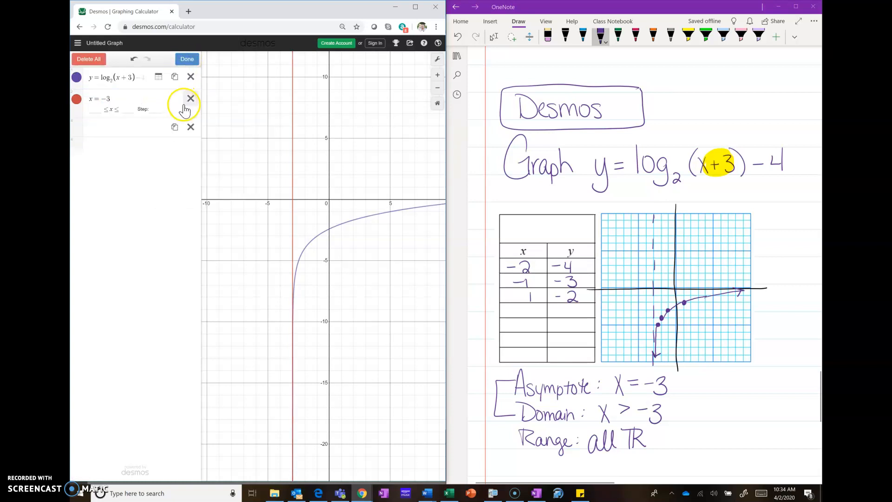
click(77, 100)
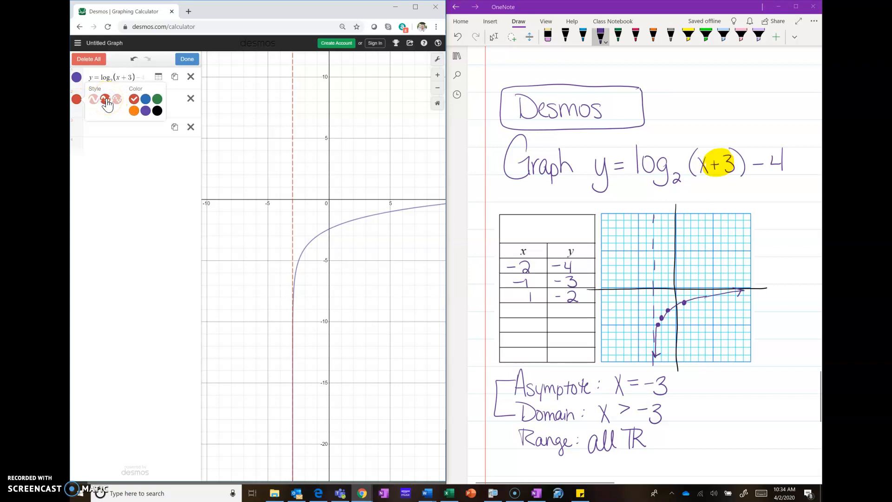
click(77, 100)
click(187, 59)
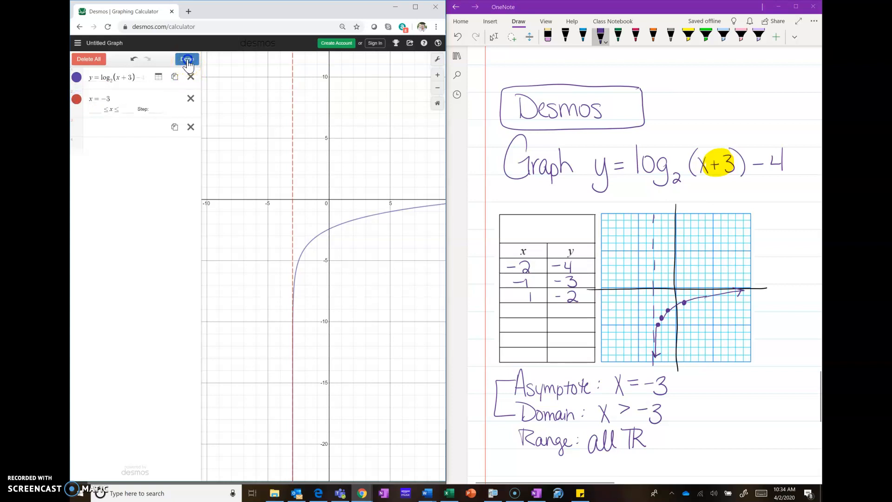
Try another line style on the x = -3 line, return it to dashed and finish editing the expression list
click(181, 59)
click(76, 100)
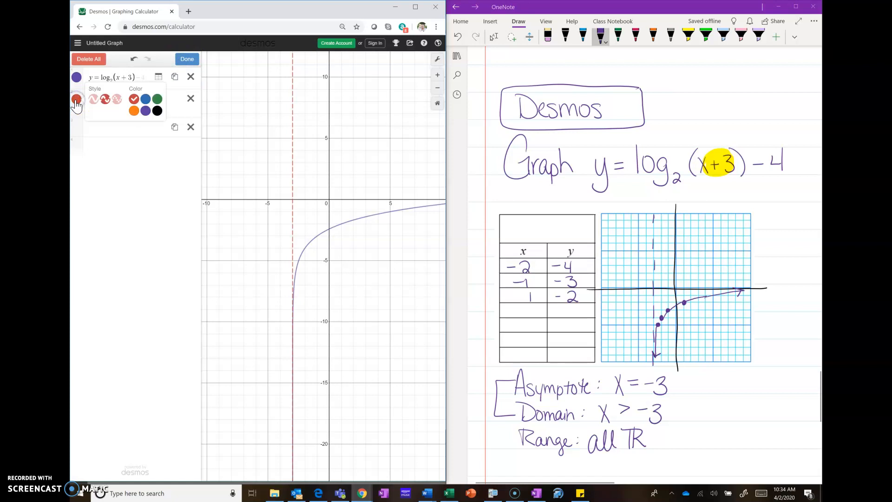
click(105, 103)
click(116, 99)
click(105, 101)
click(122, 159)
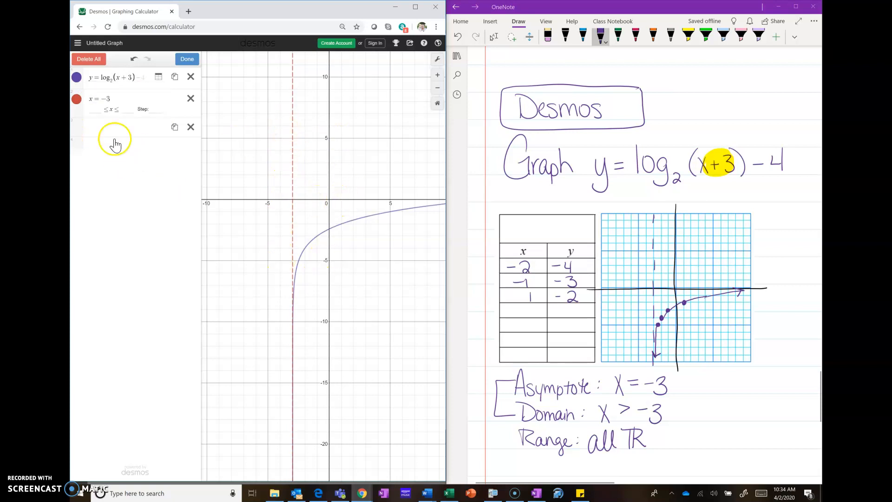
click(186, 60)
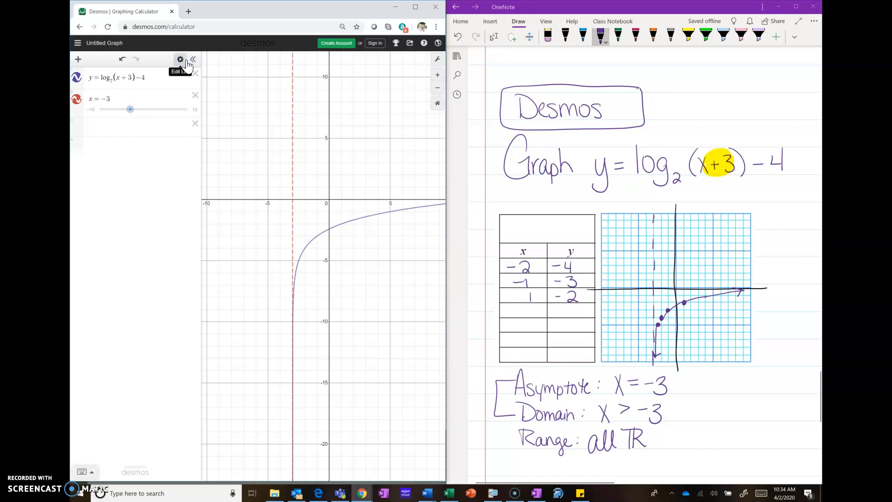